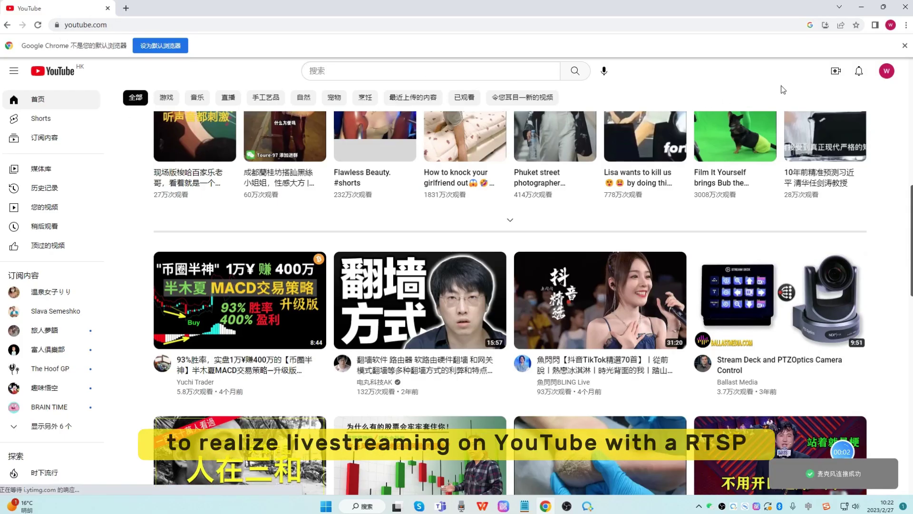
Step: Open YouTube Studio's Go live page and copy its default stream key
{"action": "left_click", "coordinate": [837, 71]}
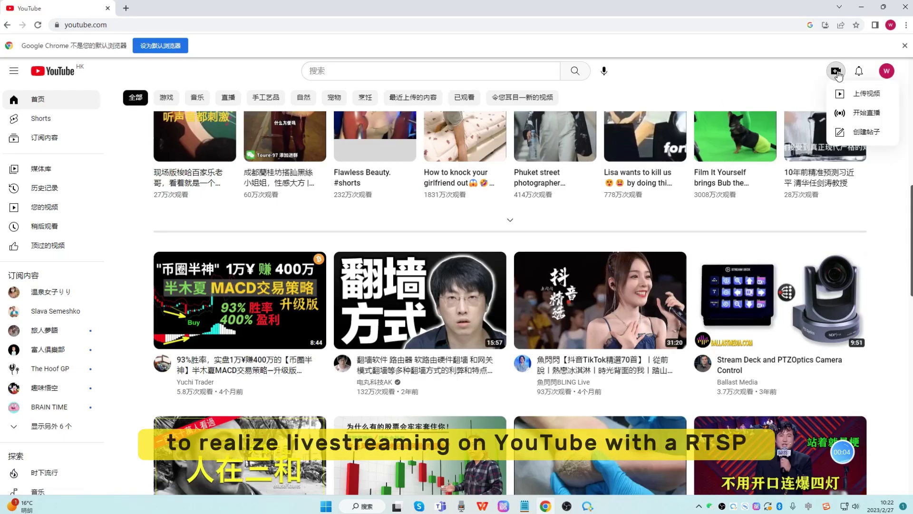
{"action": "left_click", "coordinate": [855, 112]}
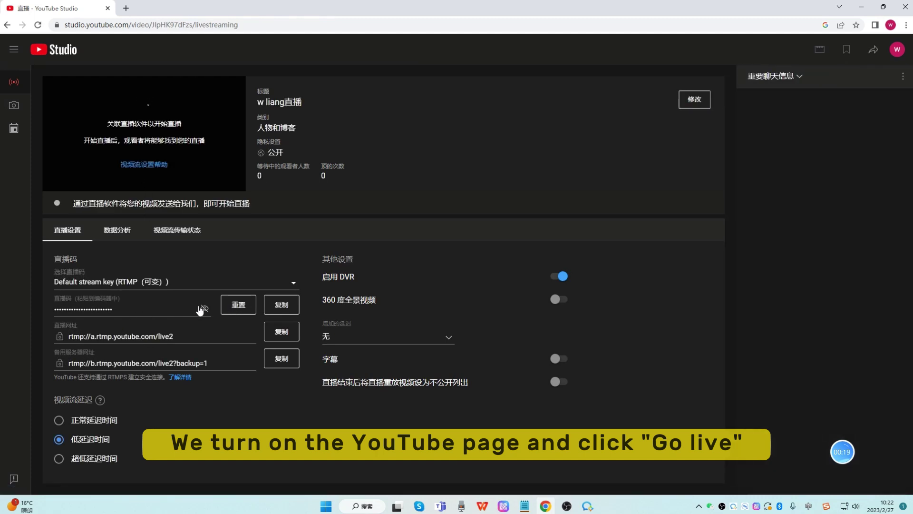
{"action": "left_click", "coordinate": [203, 308]}
{"action": "left_click_drag", "start_coordinate": [152, 308], "coordinate": [57, 309]}
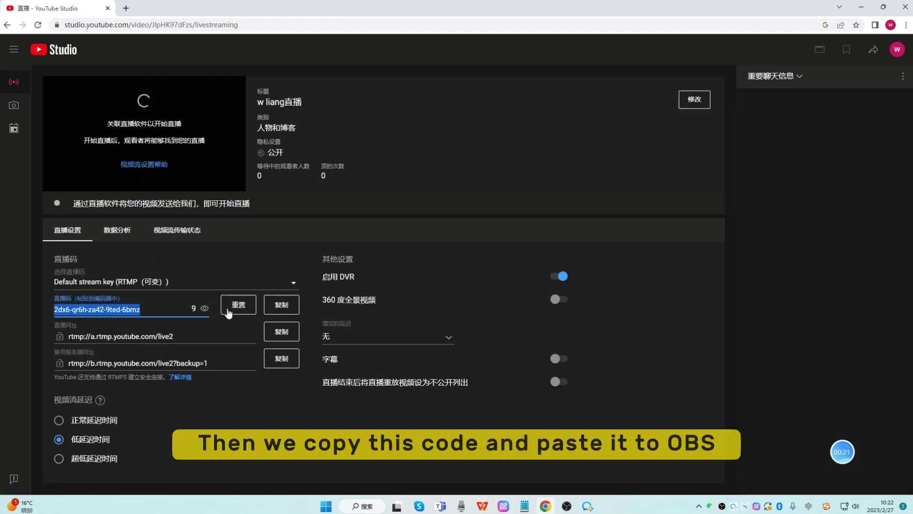
{"action": "left_click", "coordinate": [281, 305]}
{"action": "left_click", "coordinate": [289, 308]}
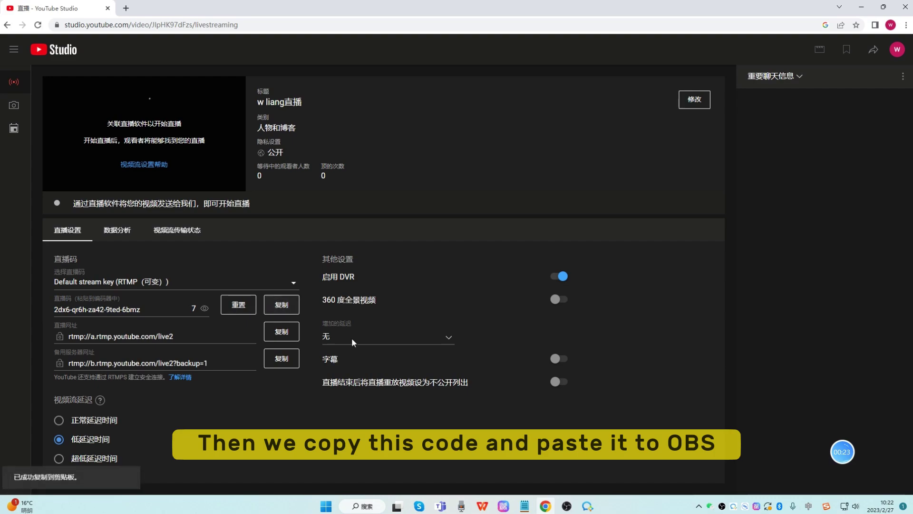
{"action": "left_click", "coordinate": [566, 505]}
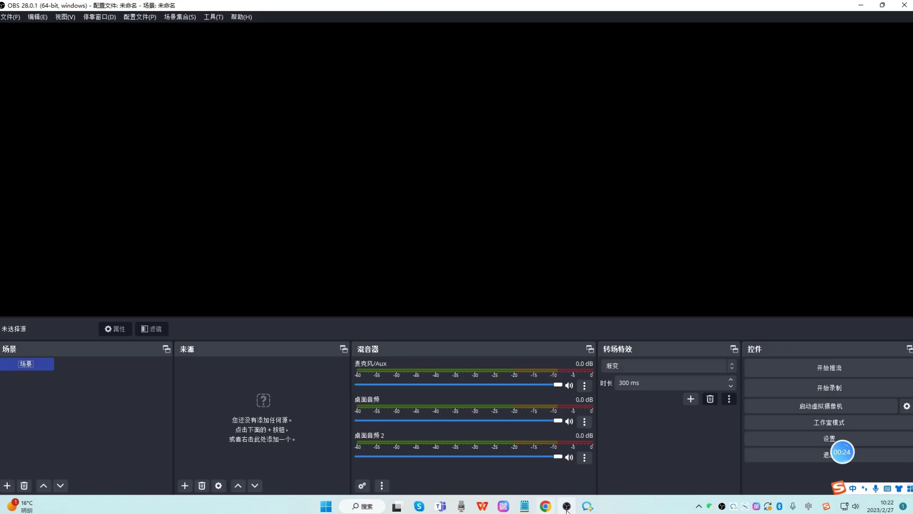
Step: Set OBS streaming to YouTube - RTMPS with the primary ingest server and the pasted stream key
{"action": "left_click", "coordinate": [10, 17]}
{"action": "left_click", "coordinate": [32, 63]}
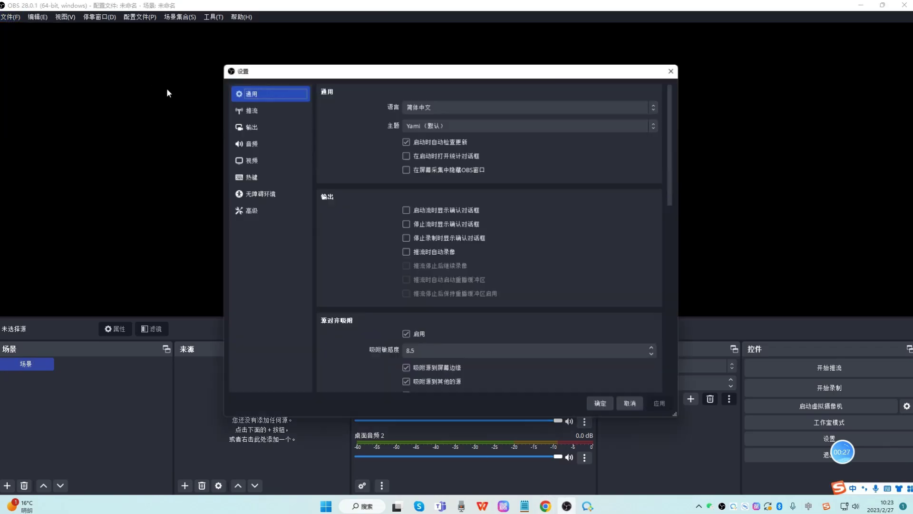
{"action": "left_click", "coordinate": [243, 107]}
{"action": "left_click", "coordinate": [435, 90]}
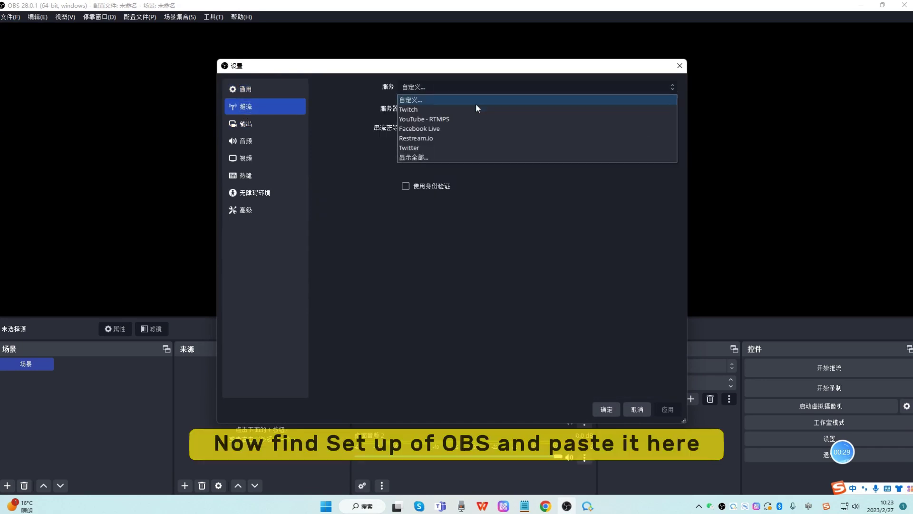
{"action": "left_click", "coordinate": [438, 120]}
{"action": "left_click", "coordinate": [437, 108]}
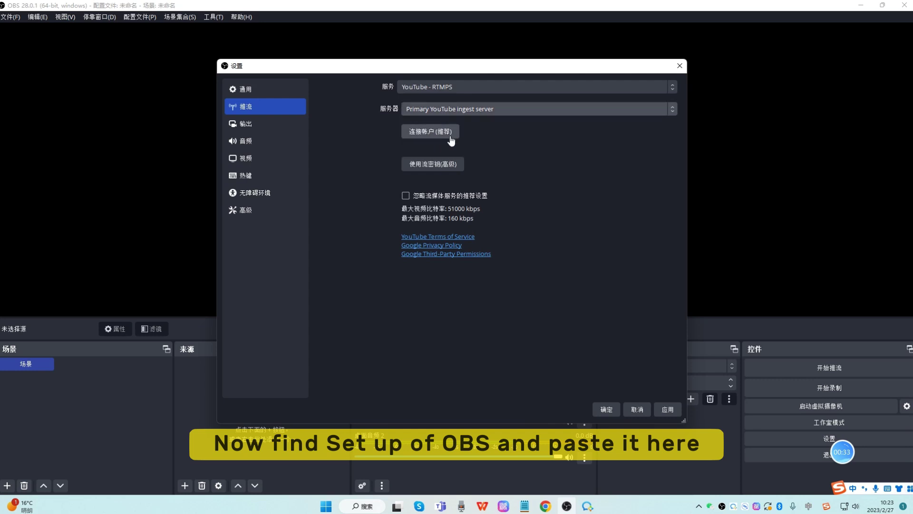
{"action": "left_click", "coordinate": [434, 165]}
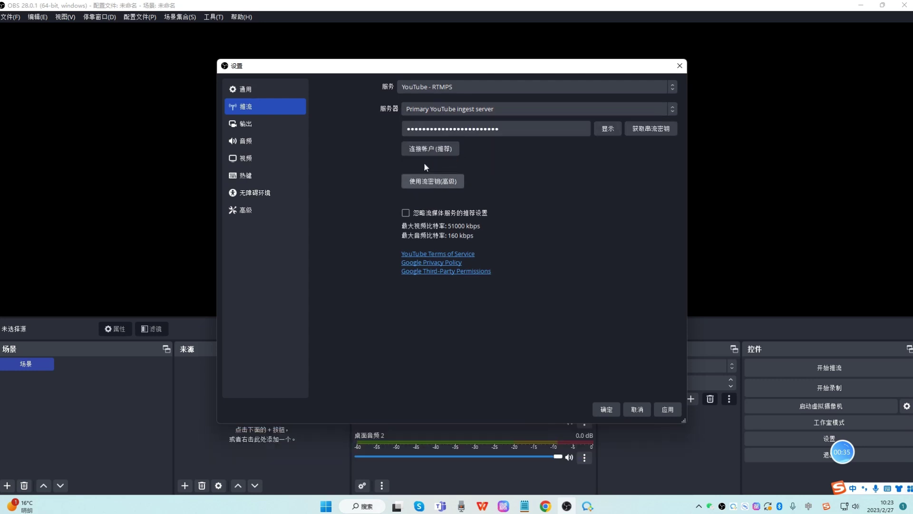
{"action": "left_click_drag", "start_coordinate": [562, 128], "coordinate": [388, 129]}
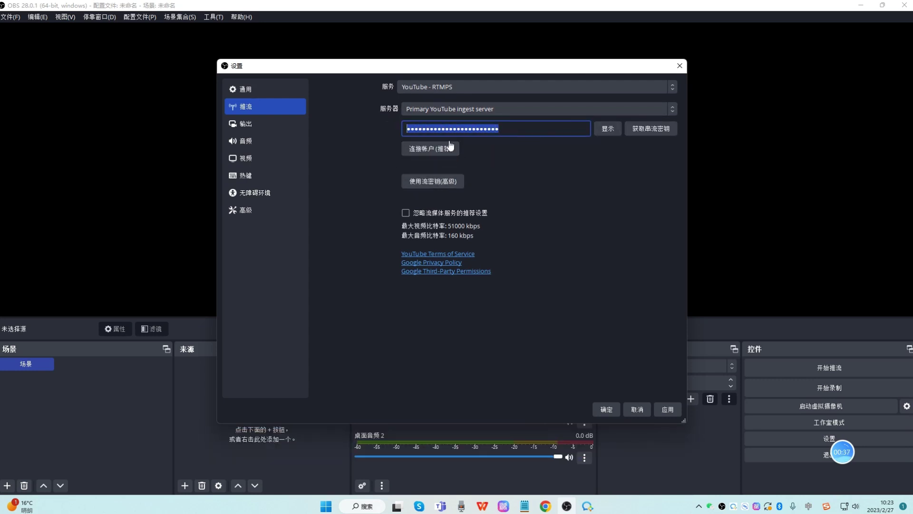
{"action": "key", "text": "ctrl+v"}
{"action": "left_click", "coordinate": [680, 66]}
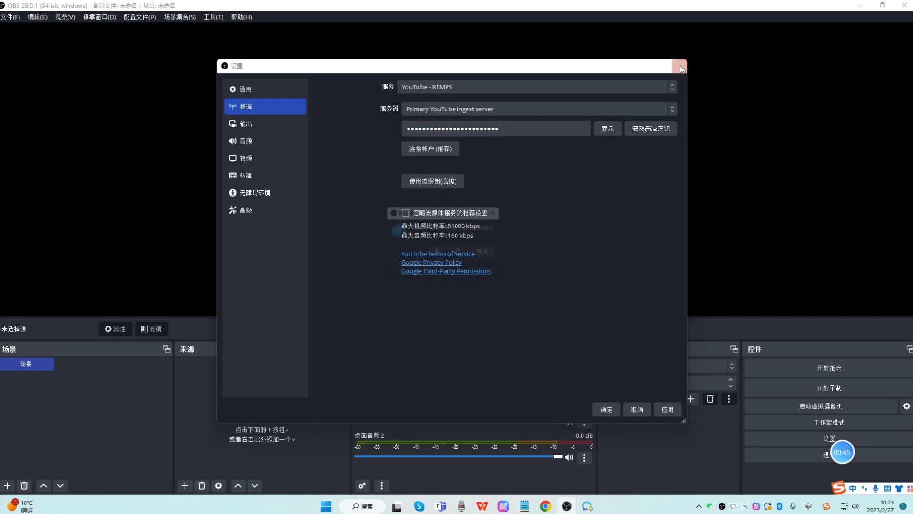
Step: Save the stream settings and add a new VLC Video Source to the scene
{"action": "left_click", "coordinate": [441, 258]}
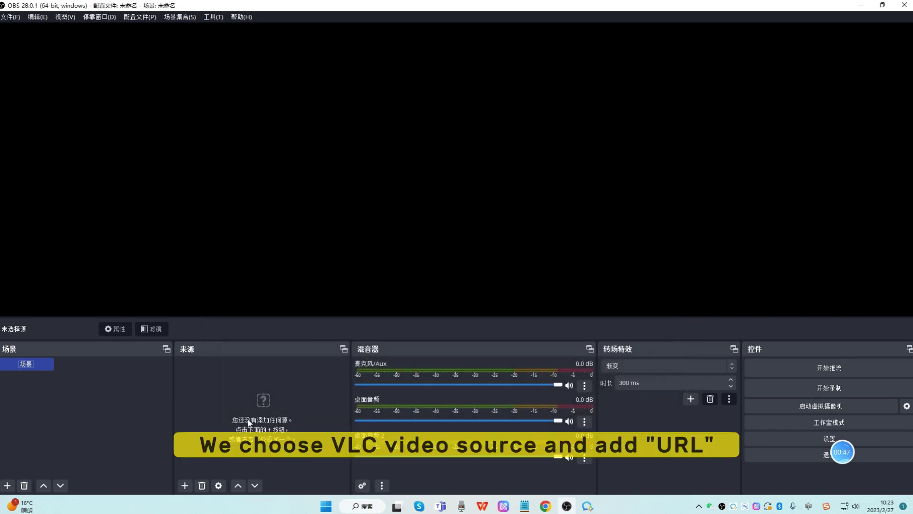
{"action": "left_click", "coordinate": [184, 485]}
{"action": "left_click", "coordinate": [233, 243]}
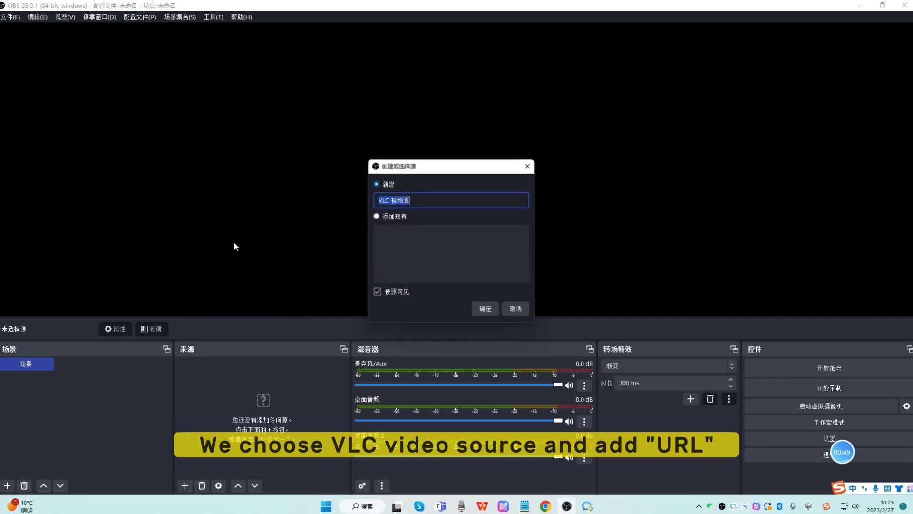
{"action": "left_click", "coordinate": [486, 310]}
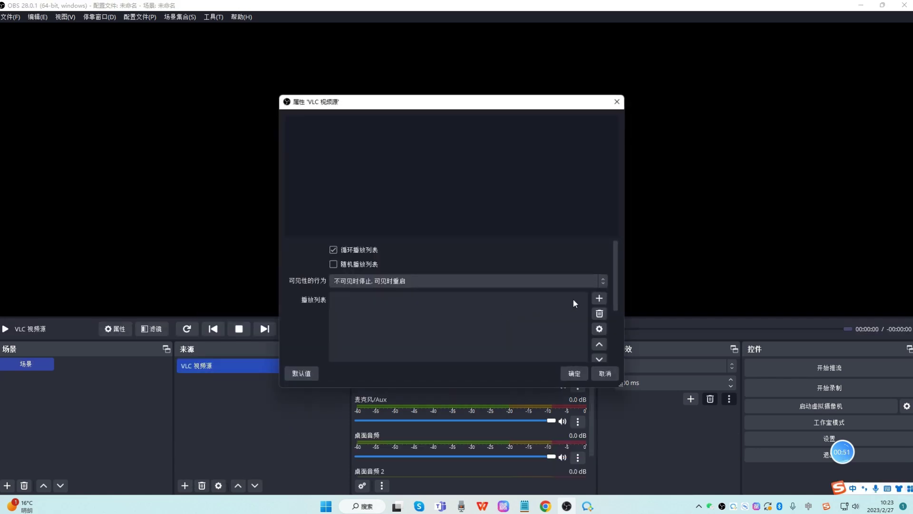
Step: Copy the camera's rtsp URL from the chat and add it to the VLC playlist
{"action": "left_click", "coordinate": [600, 297]}
{"action": "left_click", "coordinate": [624, 331]}
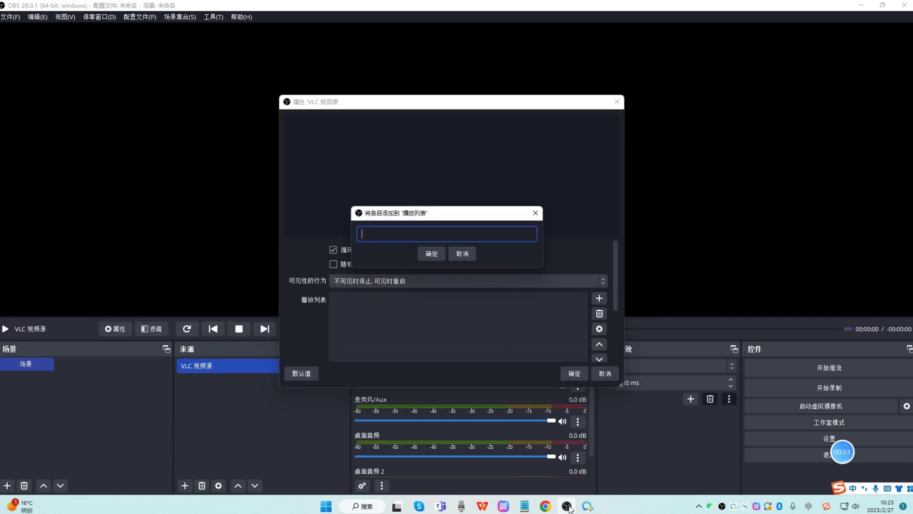
{"action": "left_click", "coordinate": [588, 506]}
{"action": "left_click_drag", "start_coordinate": [450, 351], "coordinate": [357, 350]}
{"action": "key", "text": "ctrl+c"}
{"action": "left_click", "coordinate": [588, 506]}
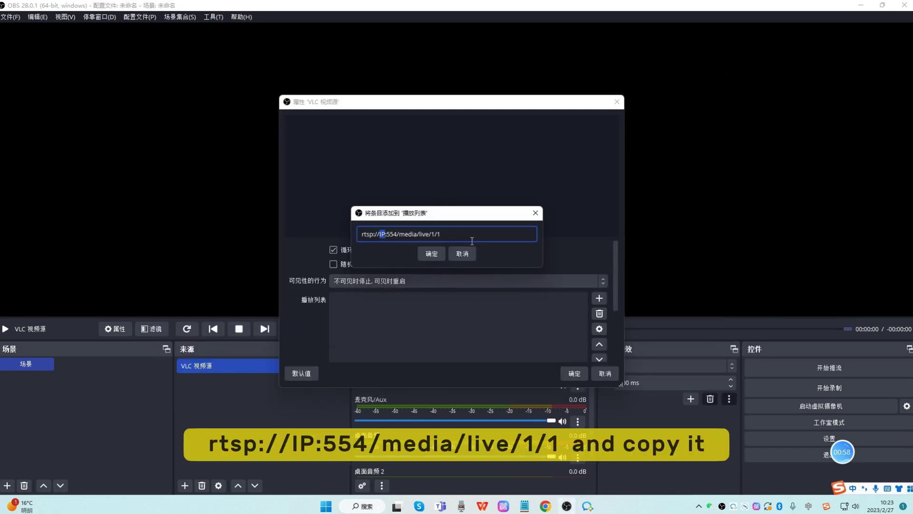
{"action": "type", "text": "192.168"}
{"action": "type", "text": ".0.101"}
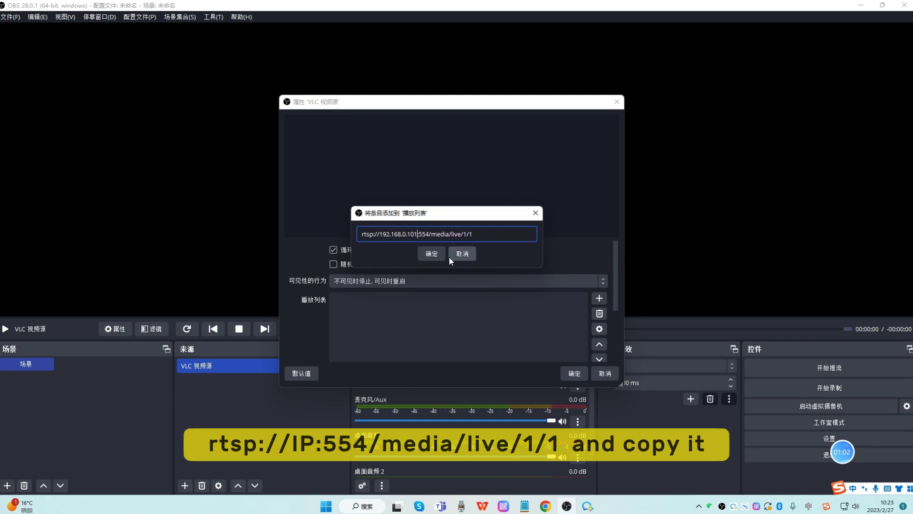
{"action": "left_click", "coordinate": [431, 254]}
{"action": "left_click", "coordinate": [574, 373]}
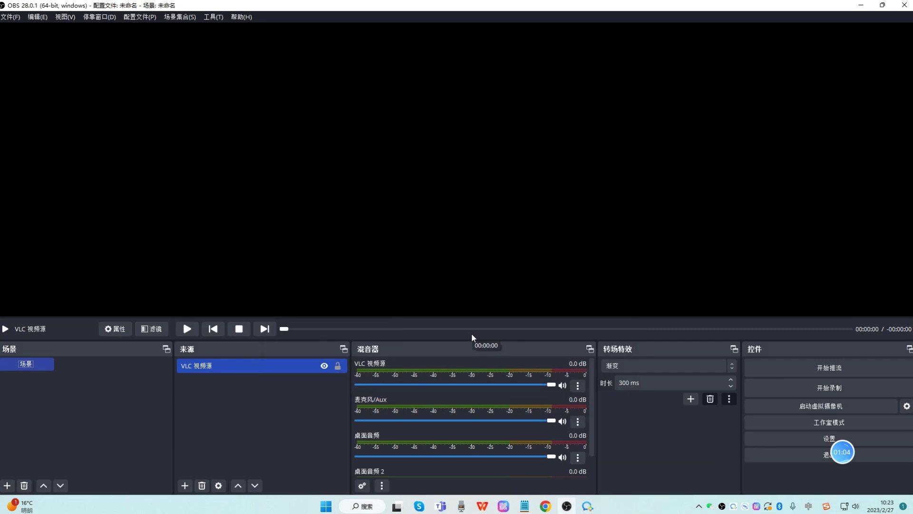
Step: Remove the existing playlist entry from the VLC source's properties
{"action": "double_click", "coordinate": [311, 368]}
{"action": "left_click", "coordinate": [373, 304]}
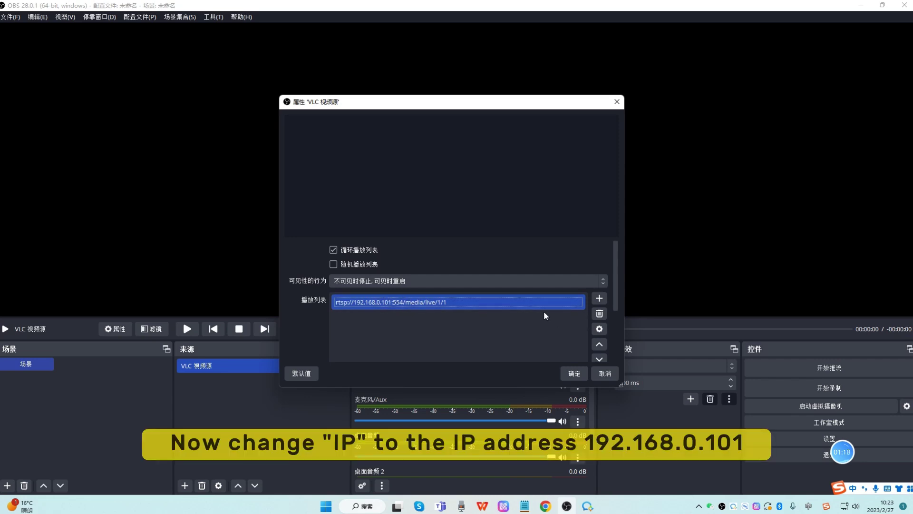
{"action": "left_click", "coordinate": [599, 314]}
Step: Re-add rtsp://192.168.0.101:554/media/live/1/1 to the playlist and start streaming to YouTube
{"action": "left_click", "coordinate": [599, 299]}
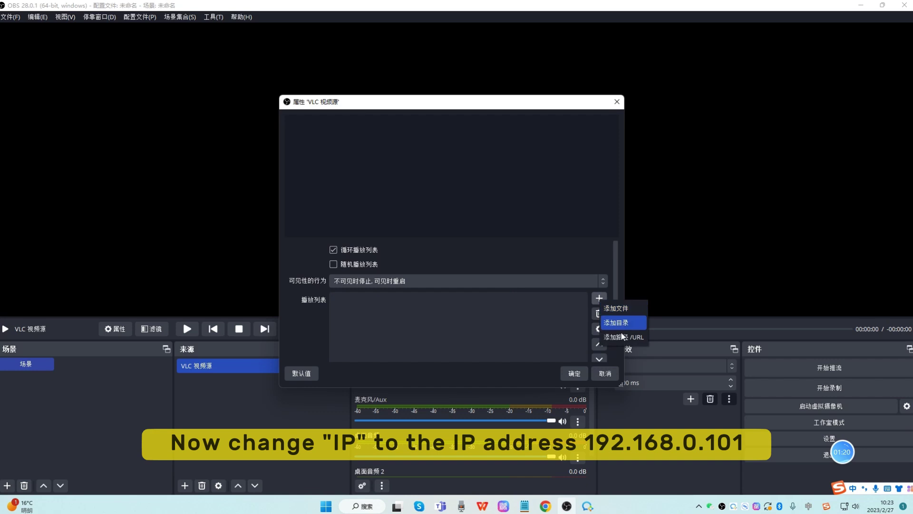
{"action": "left_click", "coordinate": [624, 337]}
{"action": "key", "text": "ctrl+v"}
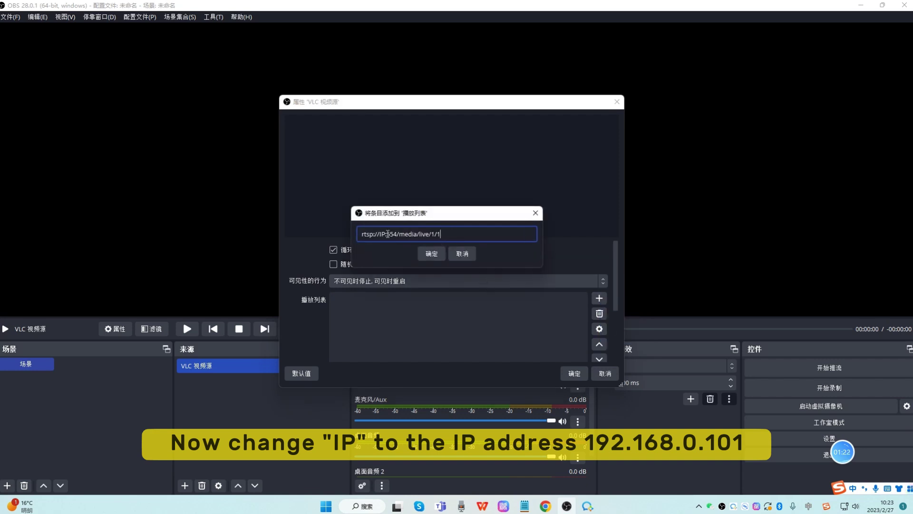
{"action": "type", "text": "192.168.0."}
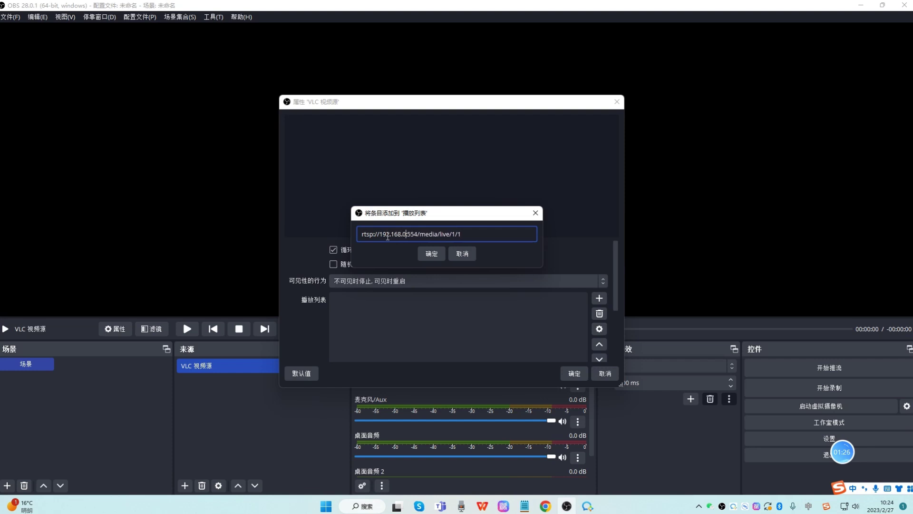
{"action": "type", "text": "101:"}
{"action": "left_click", "coordinate": [432, 253]}
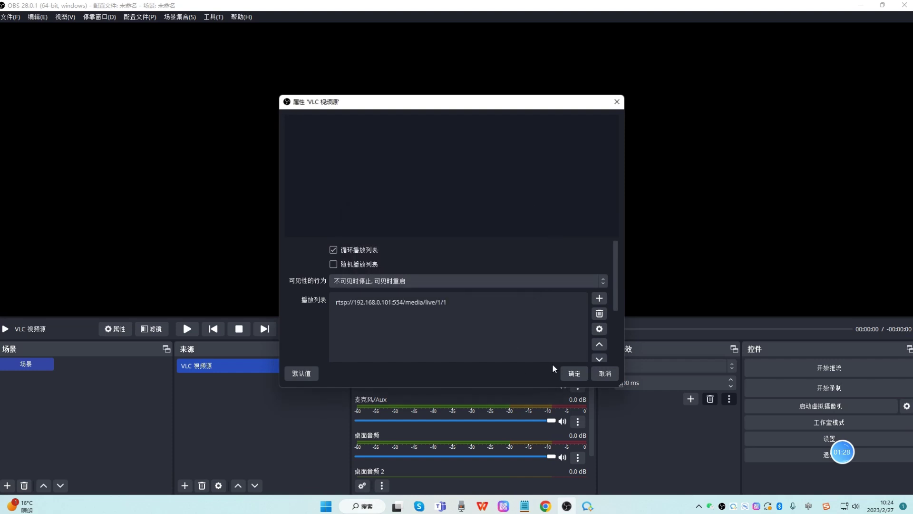
{"action": "left_click", "coordinate": [574, 373]}
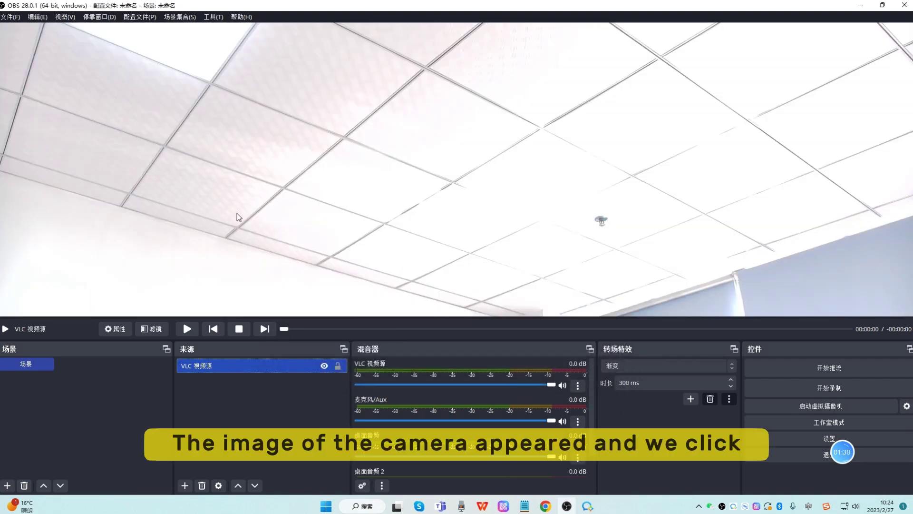
{"action": "left_click", "coordinate": [807, 368]}
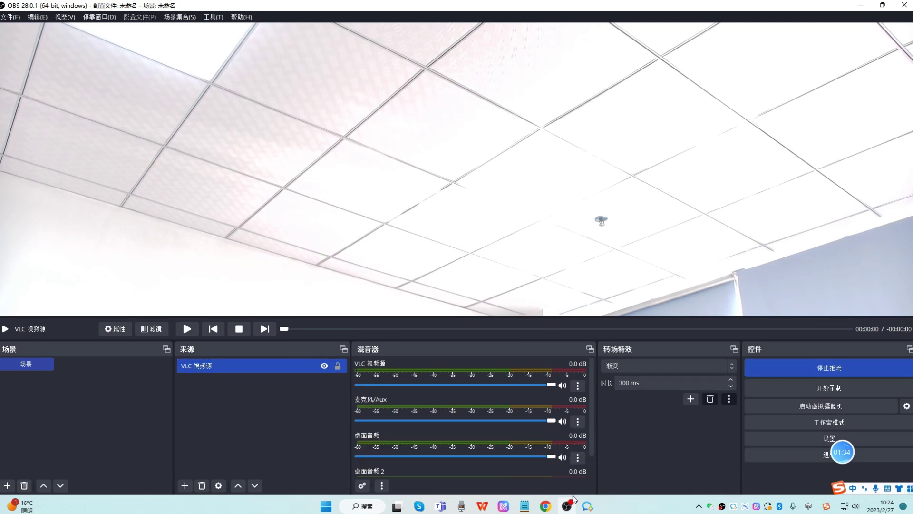
{"action": "left_click", "coordinate": [545, 506]}
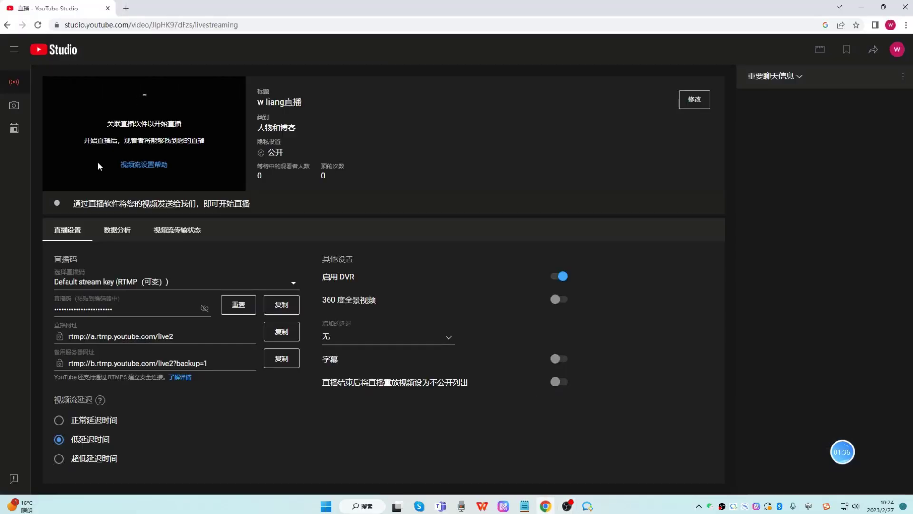